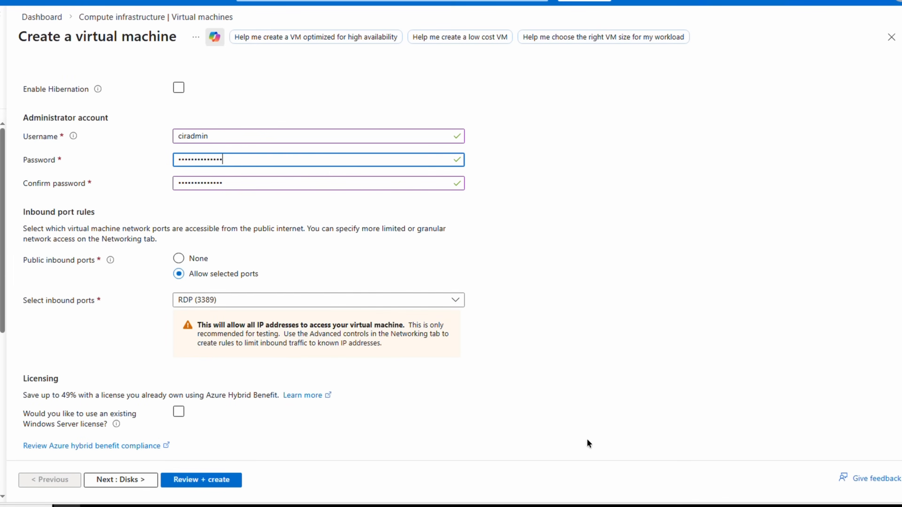
- Set public inbound ports to None and the public IP to None for the new virtual machine
click(180, 258)
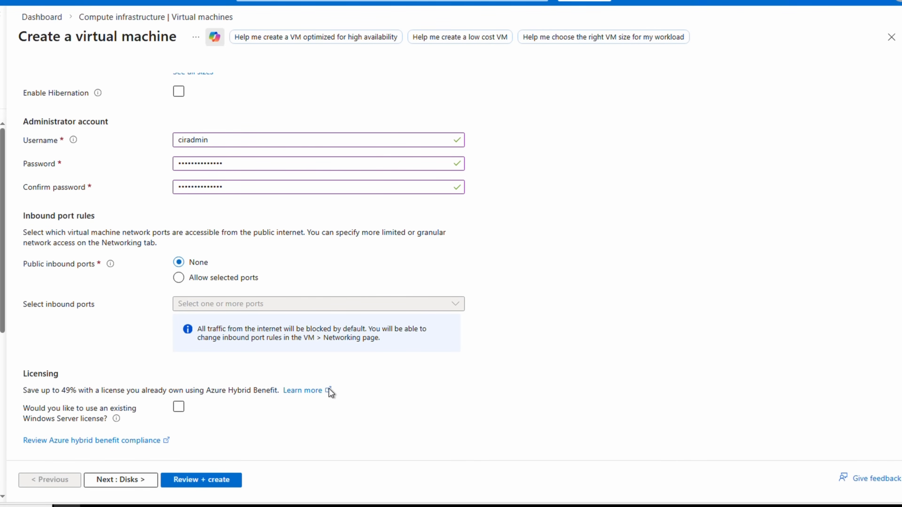
click(137, 477)
click(135, 480)
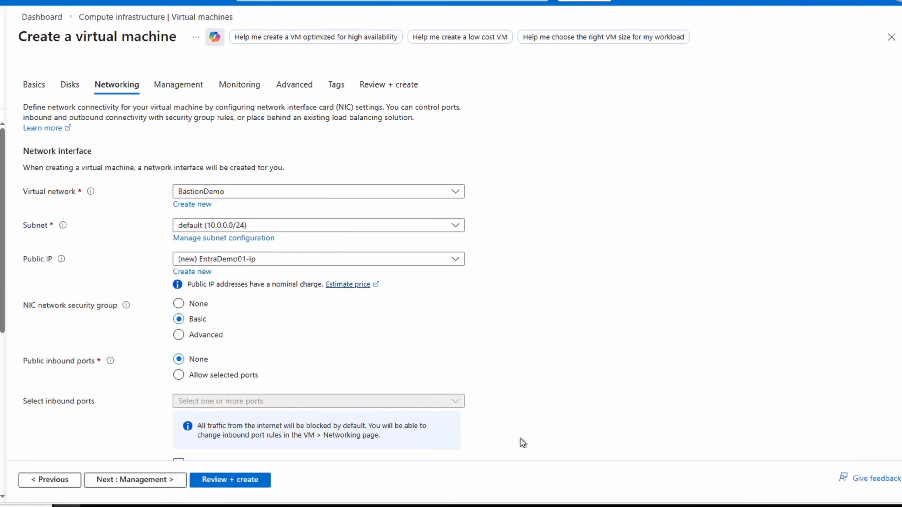
click(455, 260)
click(385, 296)
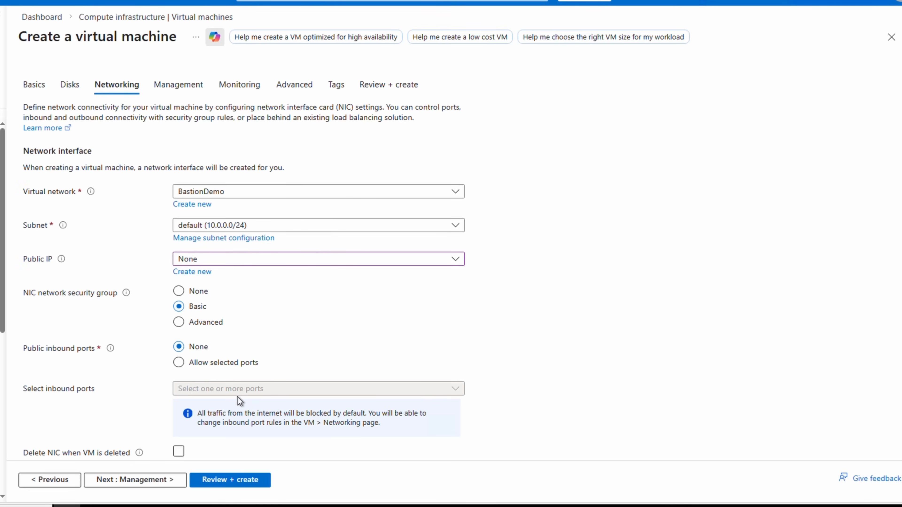
- Enable login with Microsoft Entra ID for the new virtual machine, keep the default monitoring options, and create it
click(148, 482)
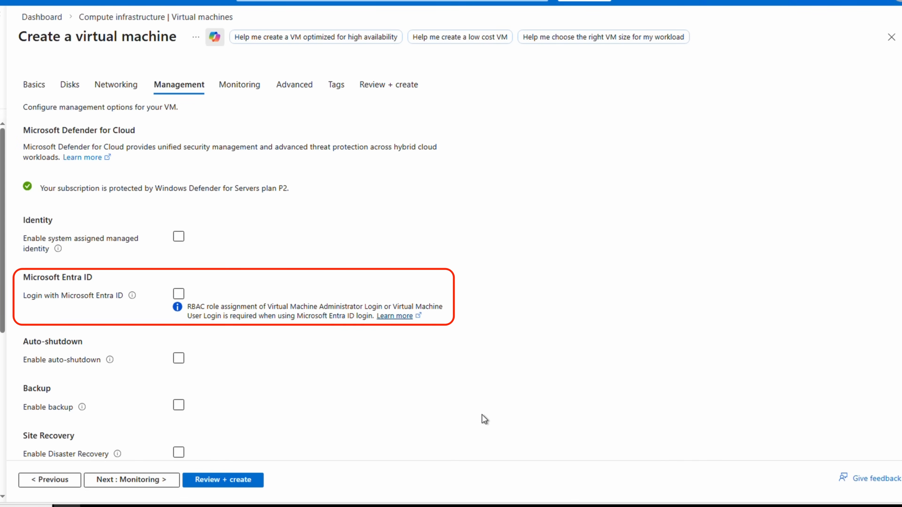
click(179, 294)
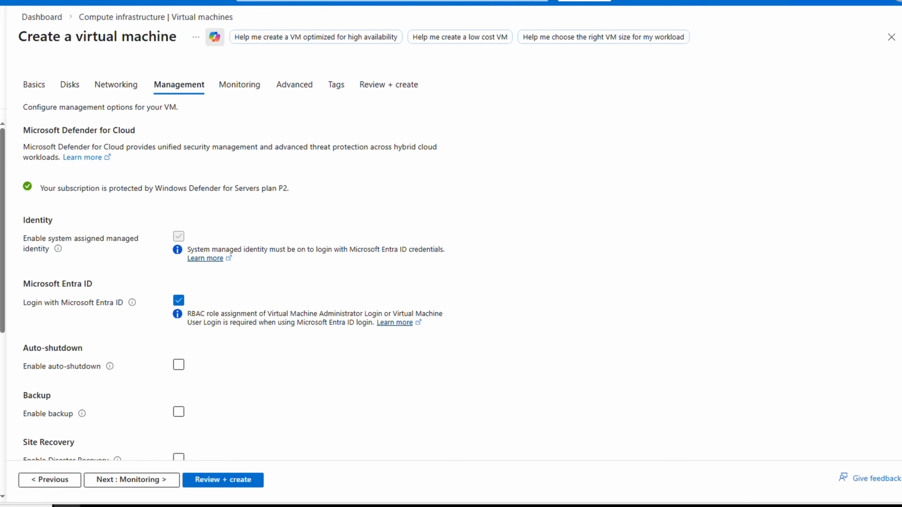
click(122, 482)
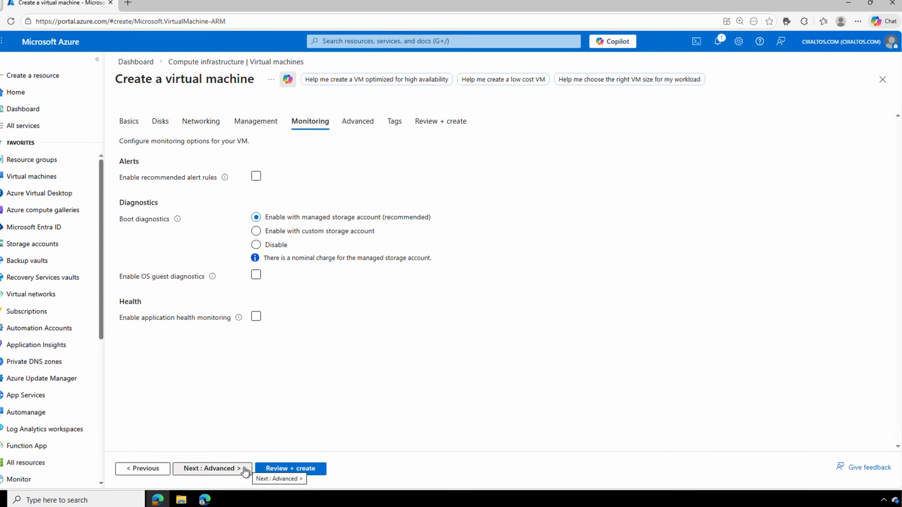
click(150, 483)
click(258, 469)
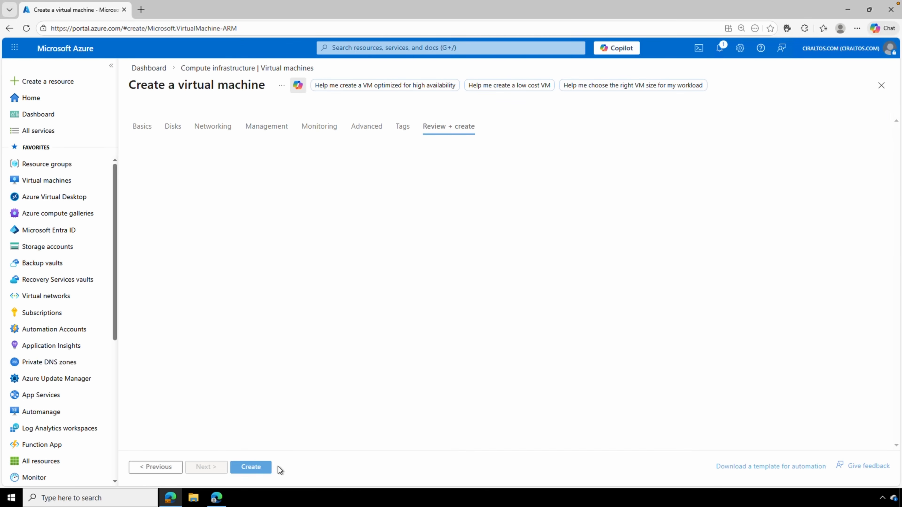
click(252, 468)
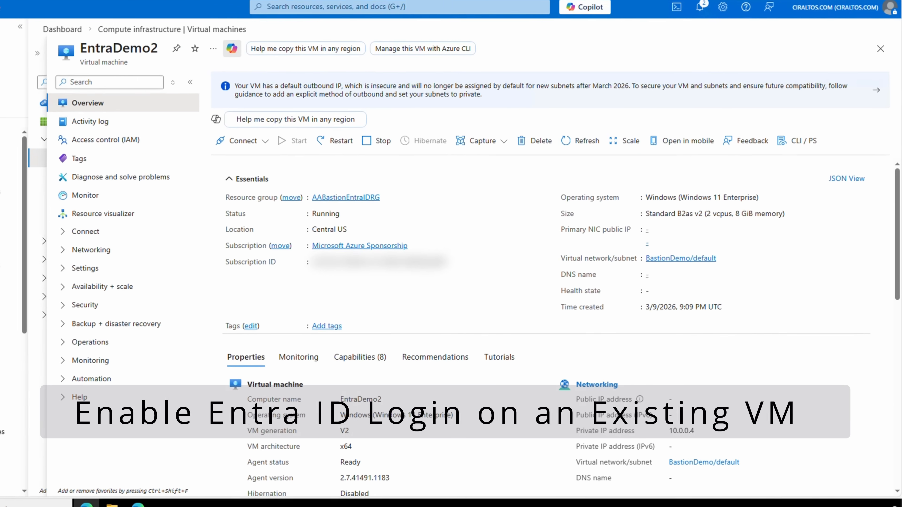
- Turn on the system assigned managed identity for the EntraDemo2 virtual machine and save it
click(86, 309)
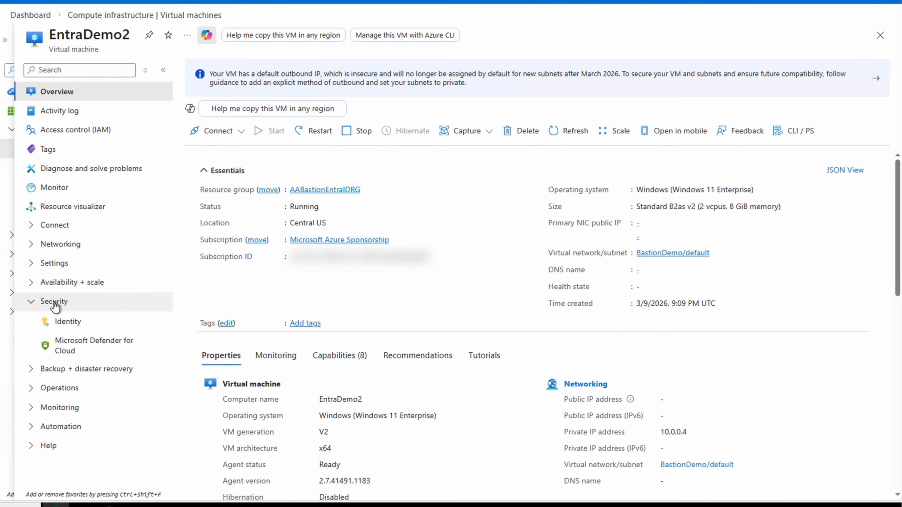
click(68, 322)
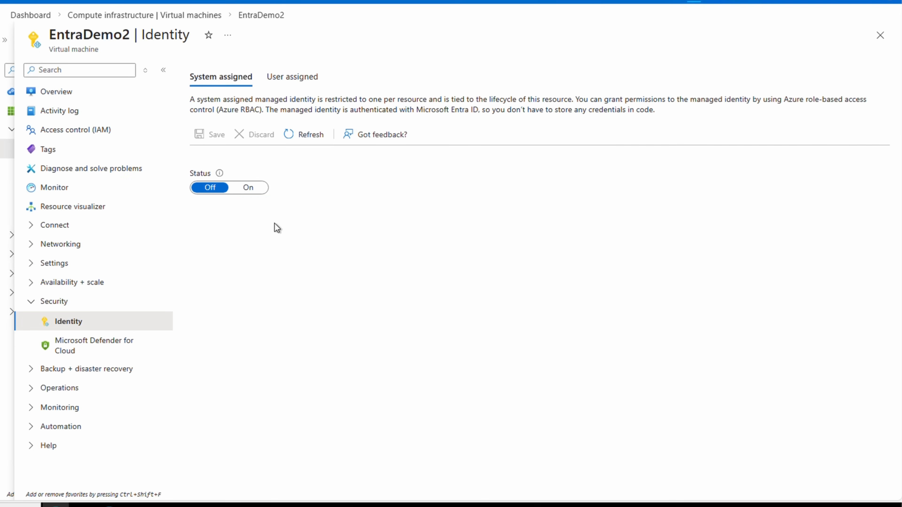
click(248, 188)
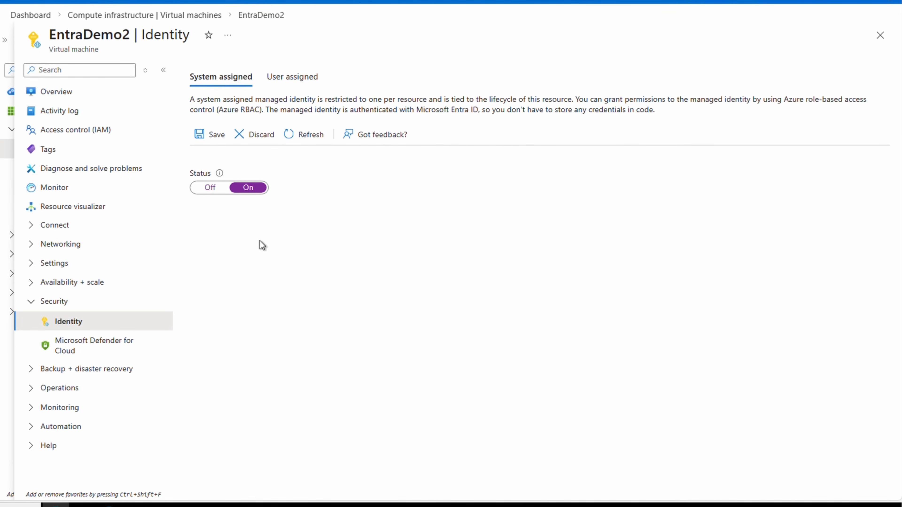
click(212, 136)
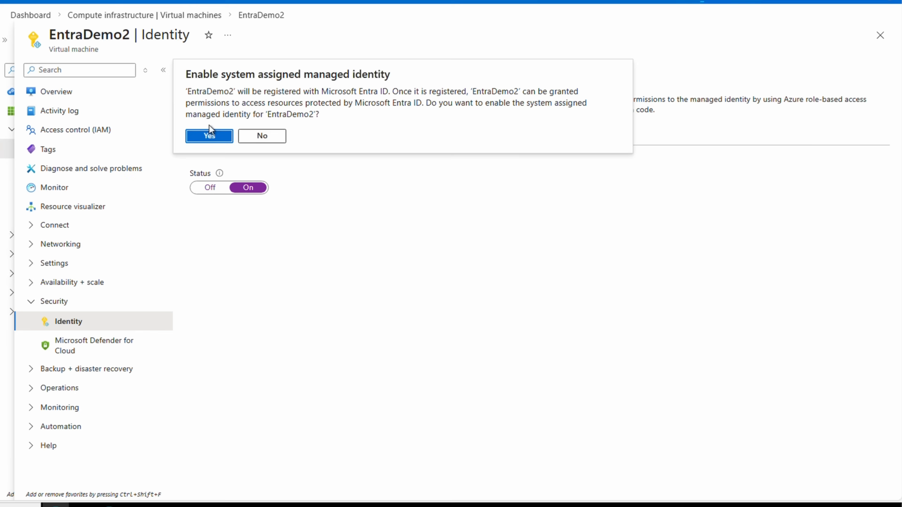
click(213, 137)
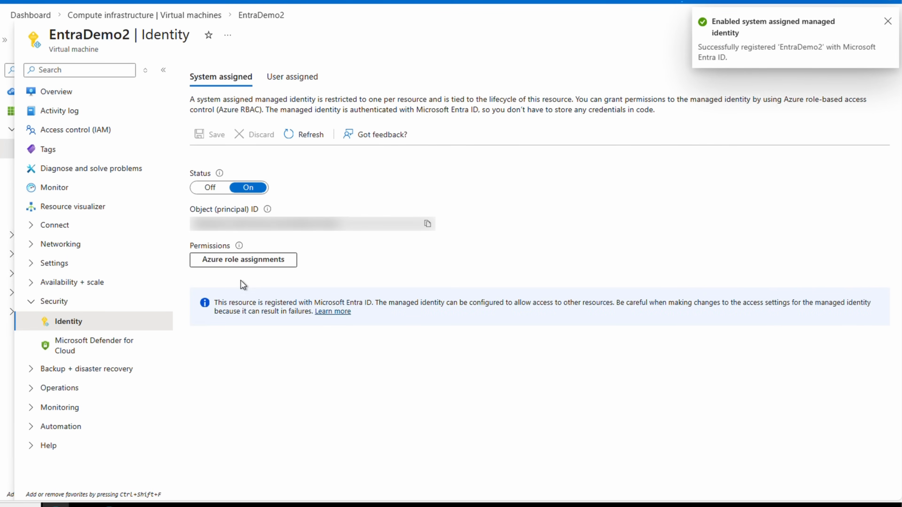
- Install the Azure AD based Windows Login extension on the EntraDemo2 virtual machine
click(32, 265)
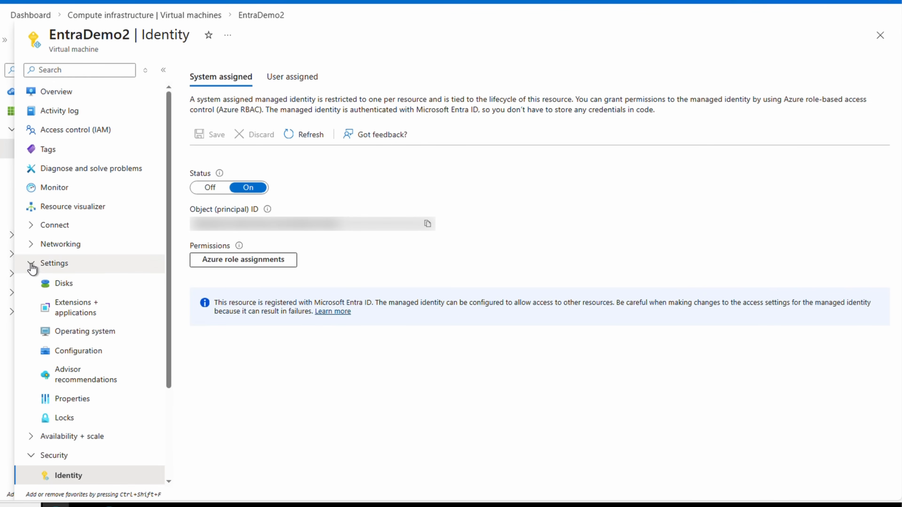
click(78, 317)
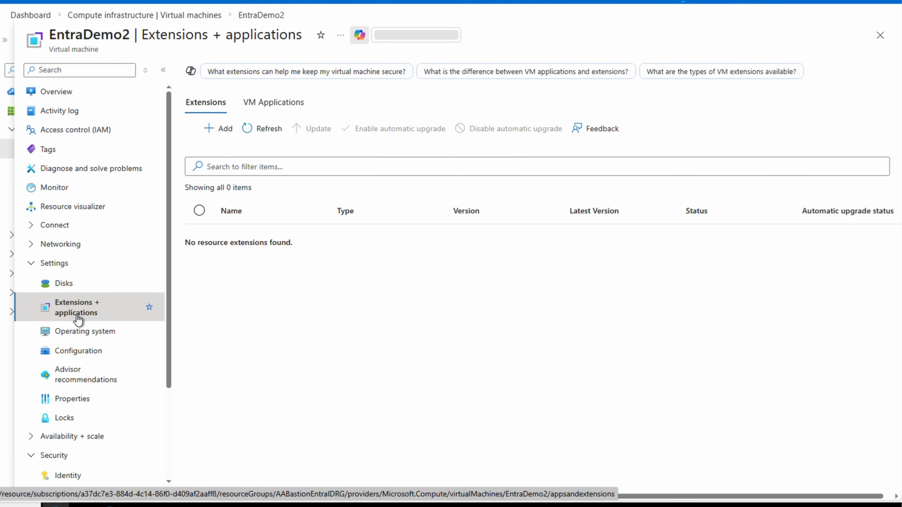
click(213, 130)
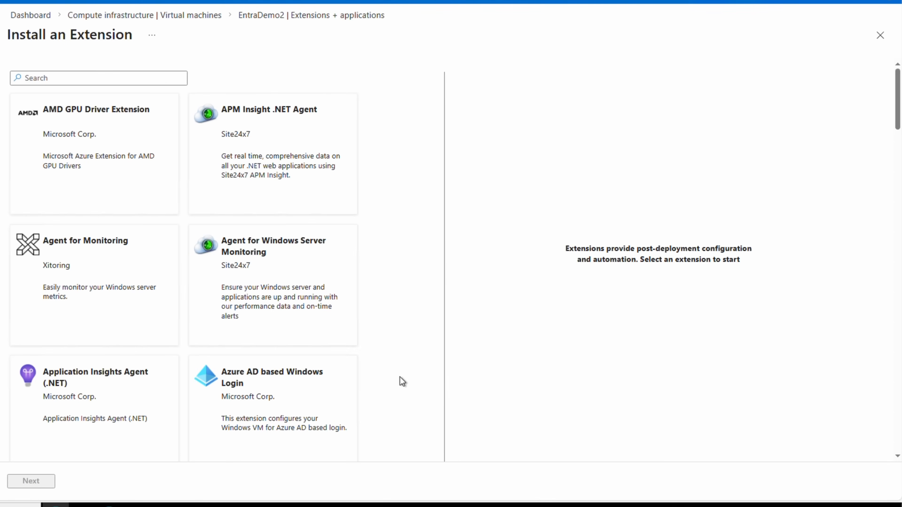
click(262, 395)
click(32, 481)
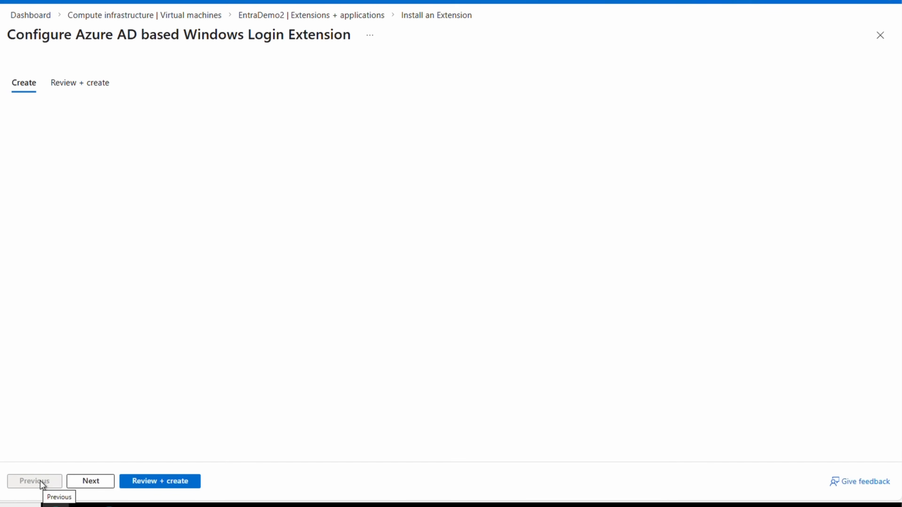
click(162, 482)
click(160, 484)
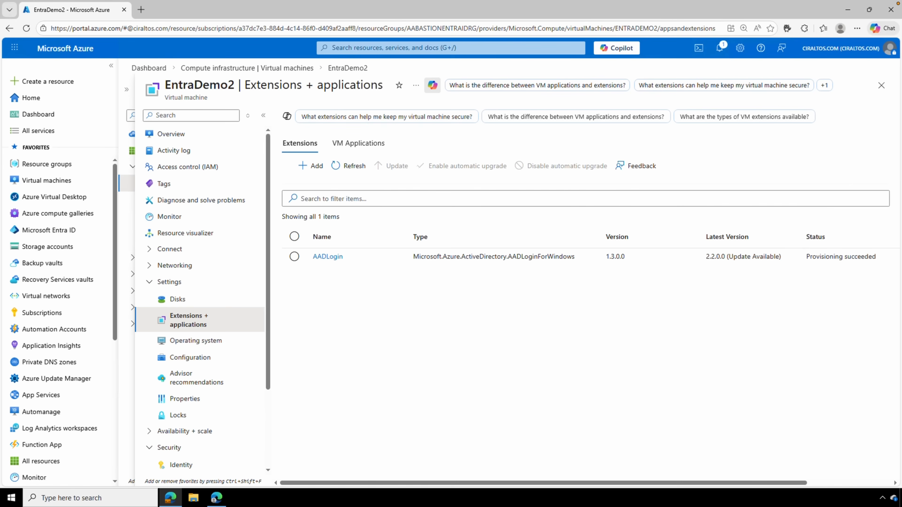
- Check the Azure role assignments of EntraDemo2's system assigned managed identity
click(220, 462)
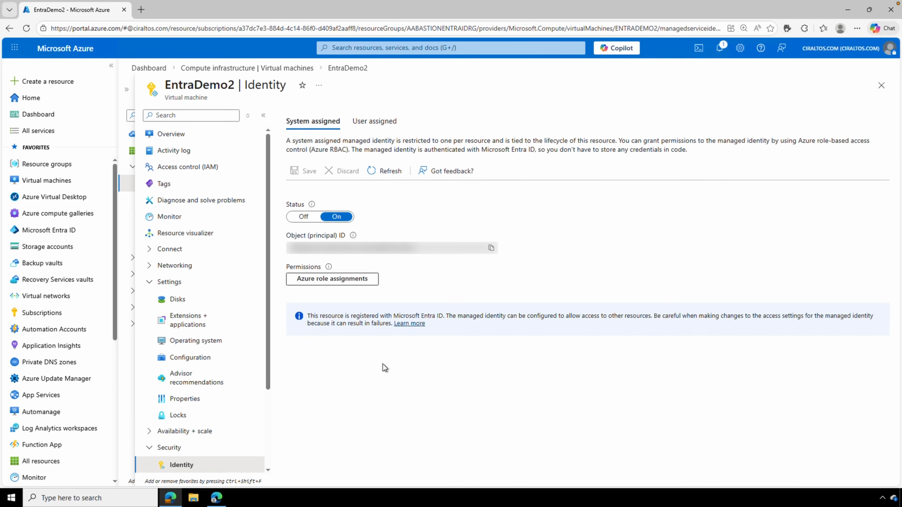
click(347, 283)
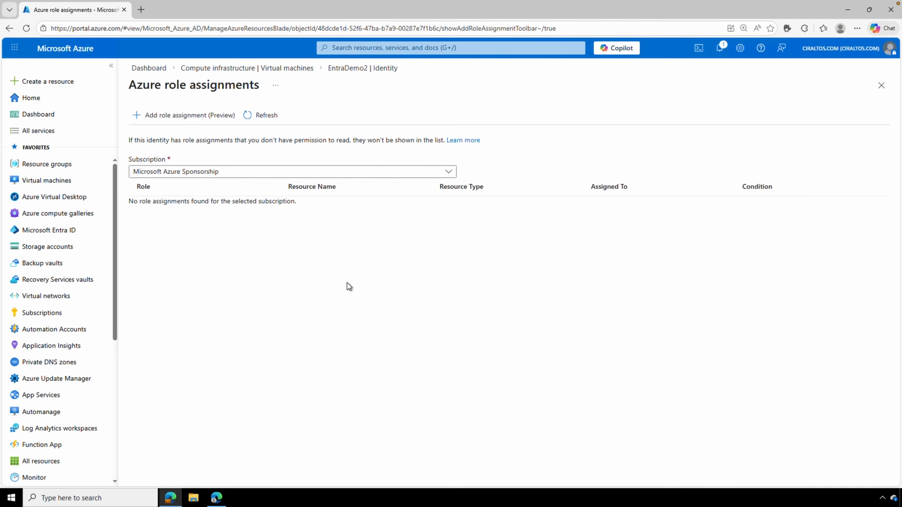
click(881, 85)
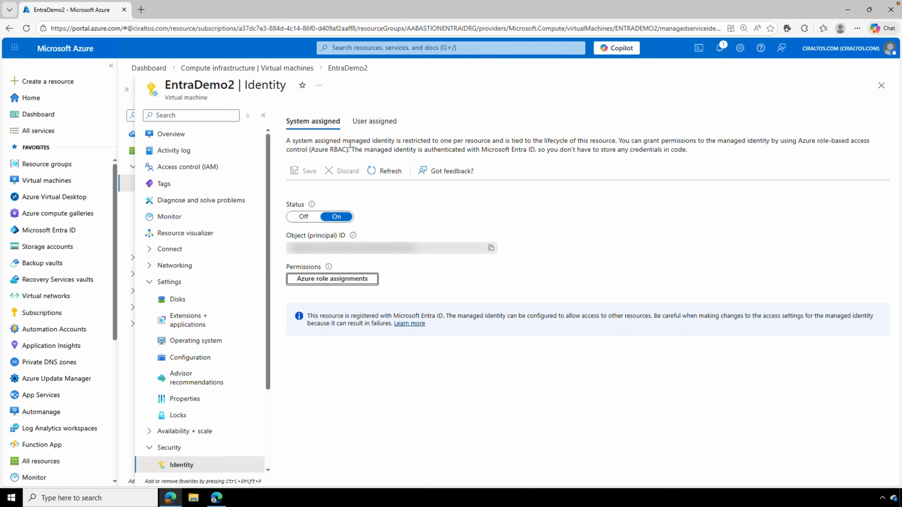
- Start a role assignment on the AABastionEntraIDRG resource group, searching for "virtual machine login" and choosing Virtual Machine Administrator Login
click(179, 135)
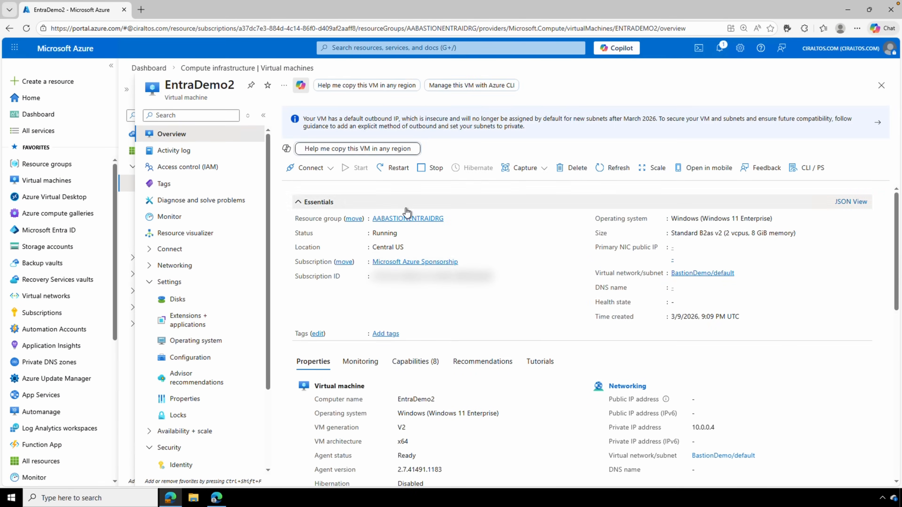
click(407, 161)
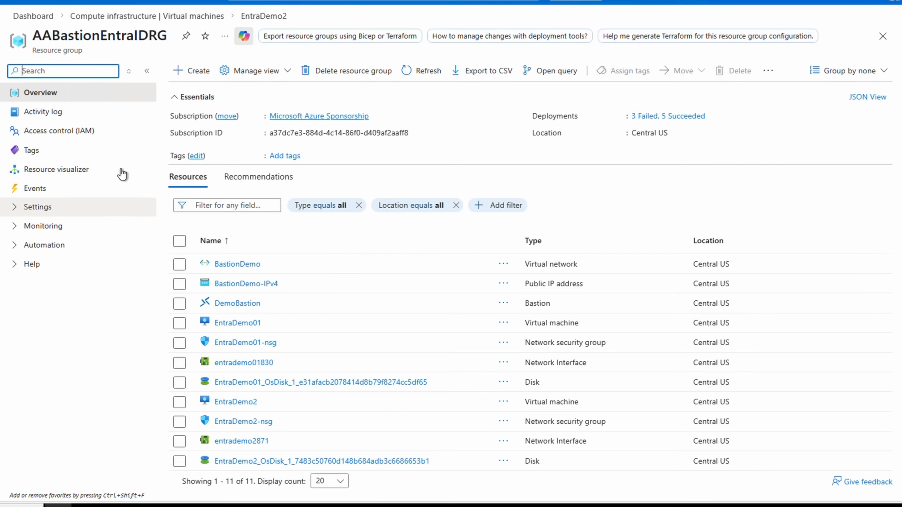
click(95, 131)
click(202, 82)
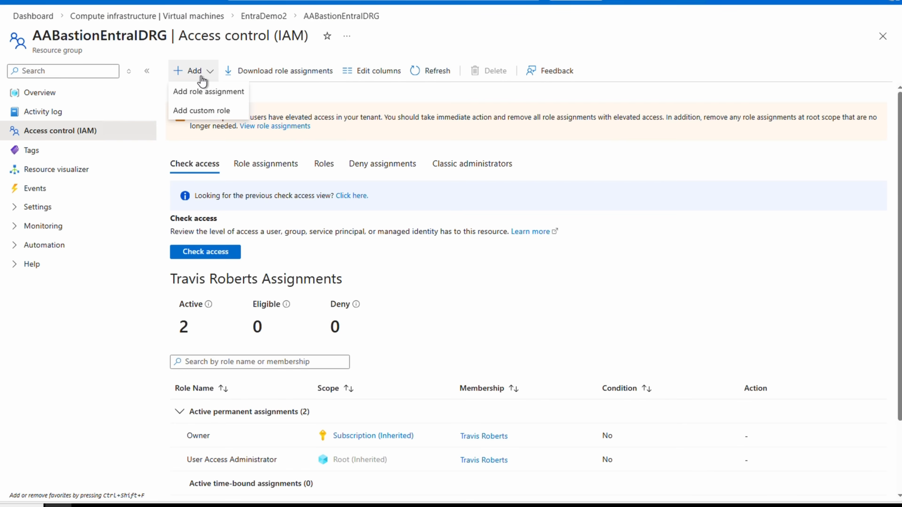
click(204, 91)
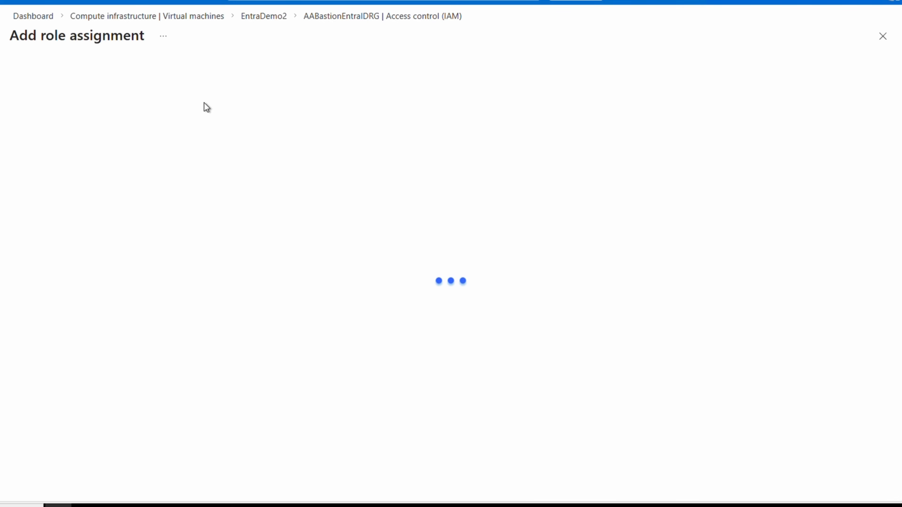
text(virtual machine login)
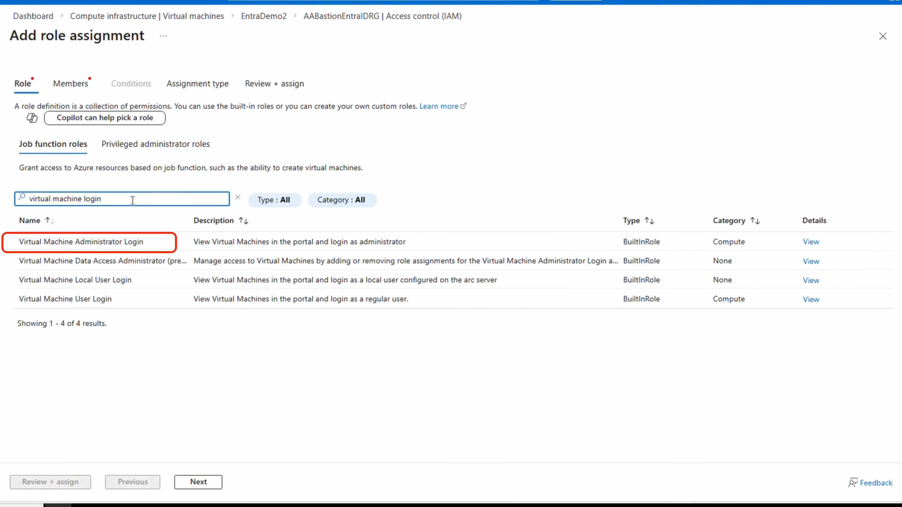
click(122, 241)
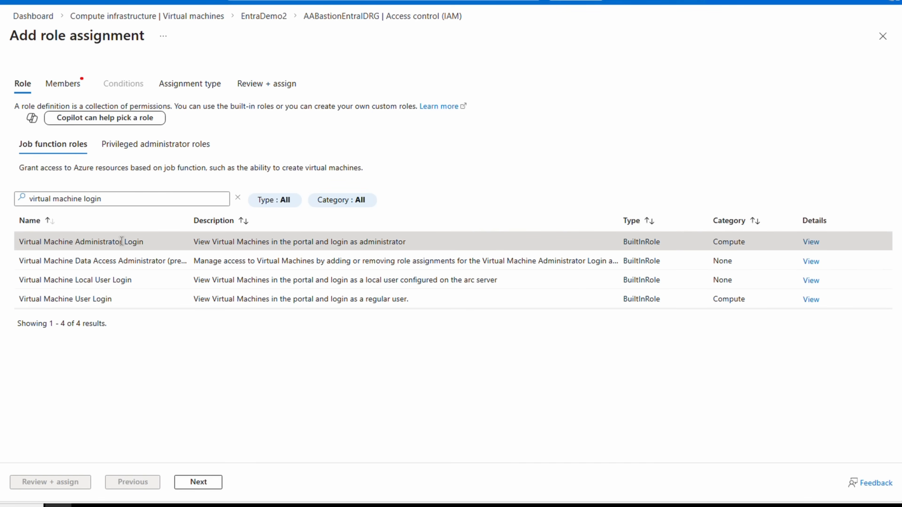
click(198, 482)
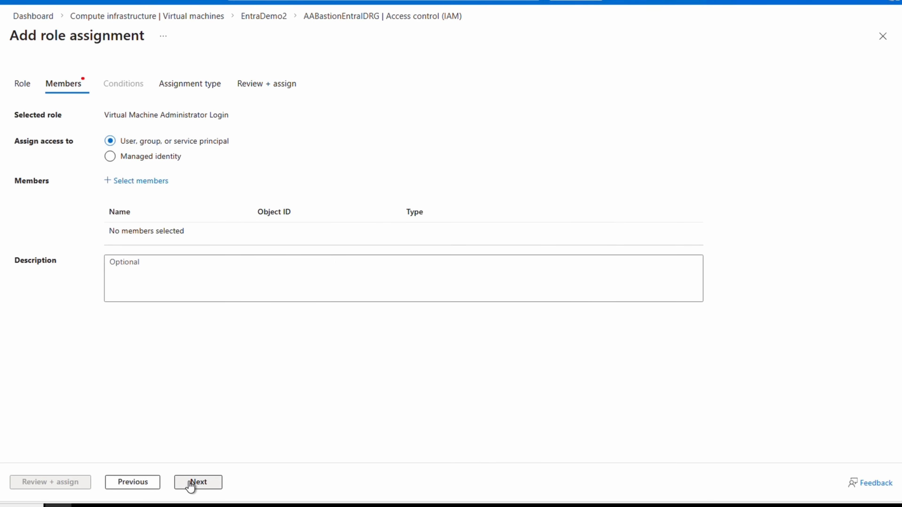
- Search the members for "demo", select the EntraDemo01 user, and complete the role assignment
click(137, 182)
text(demo)
click(635, 87)
click(590, 483)
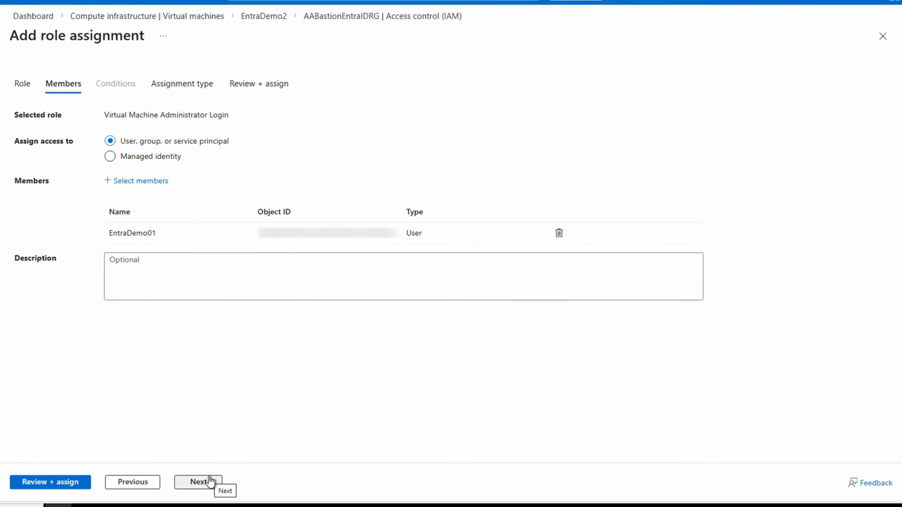
click(57, 482)
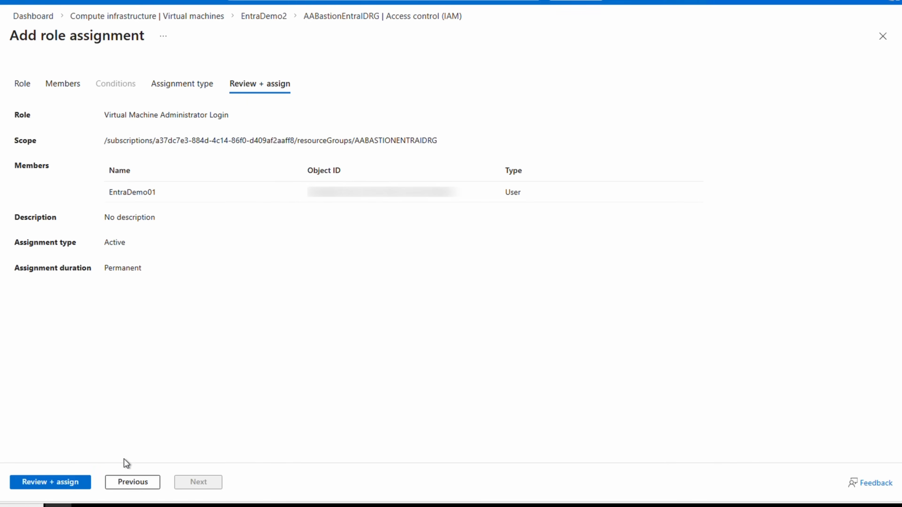
click(66, 484)
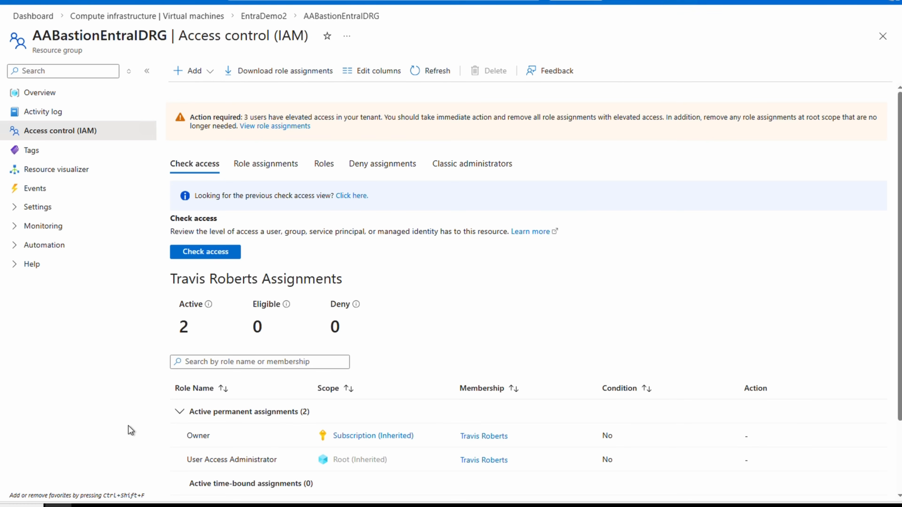
- Start another role assignment on the AABastionEntraIDRG resource group and choose the Reader role
click(201, 72)
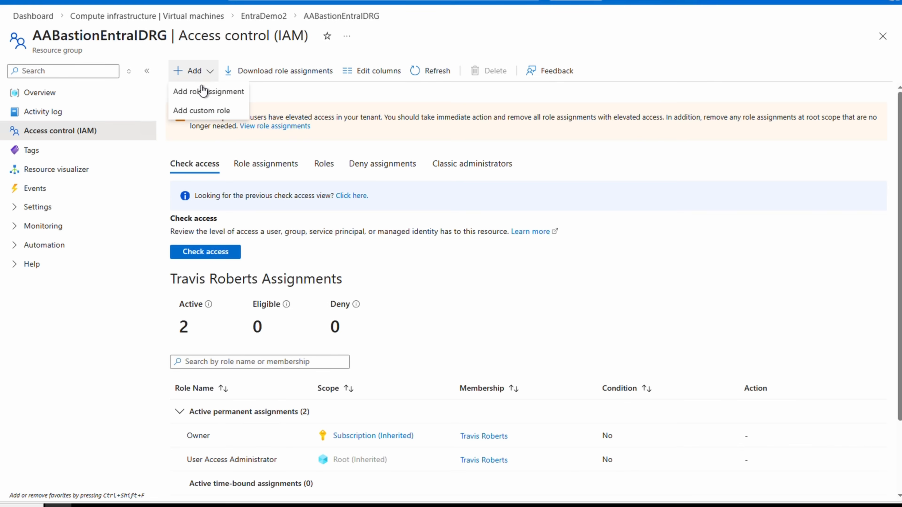
click(203, 92)
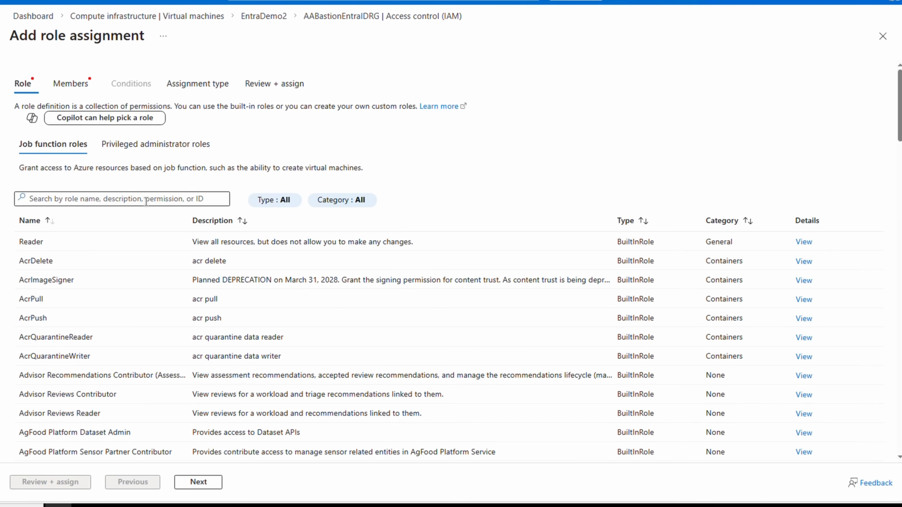
click(77, 241)
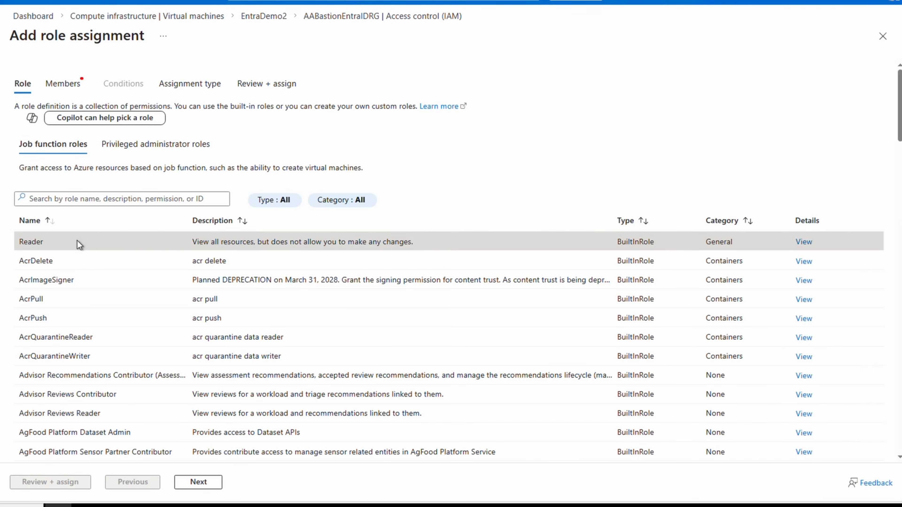
click(199, 483)
- Search the members for "demo", add the EntraDemo01 user to the Reader role, and complete the assignment
click(144, 182)
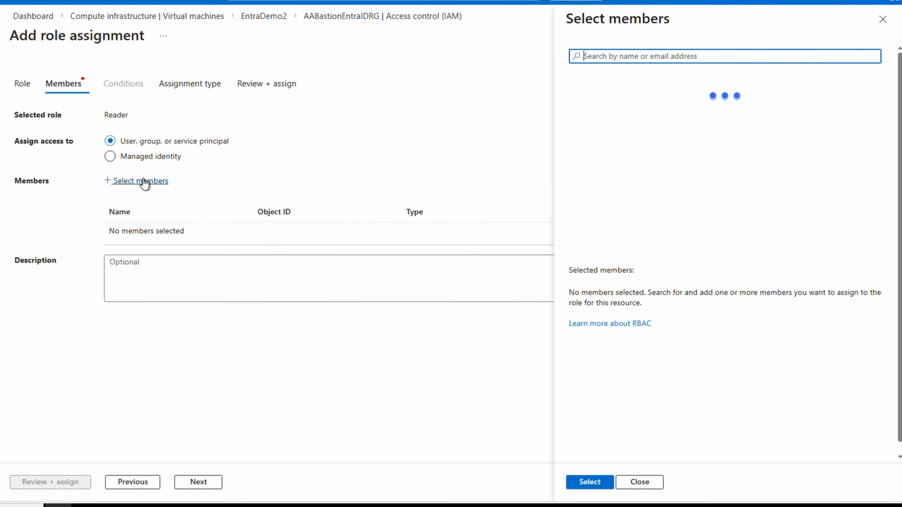
text(demo)
click(604, 87)
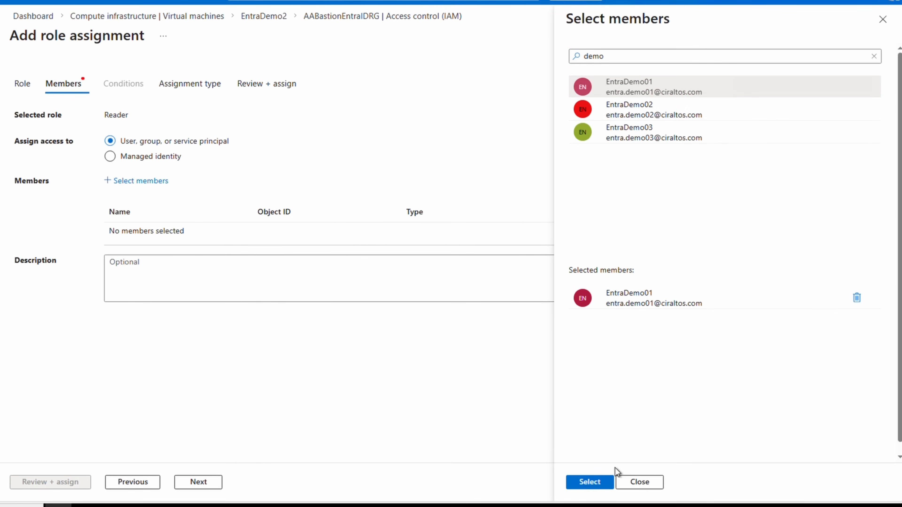
click(590, 483)
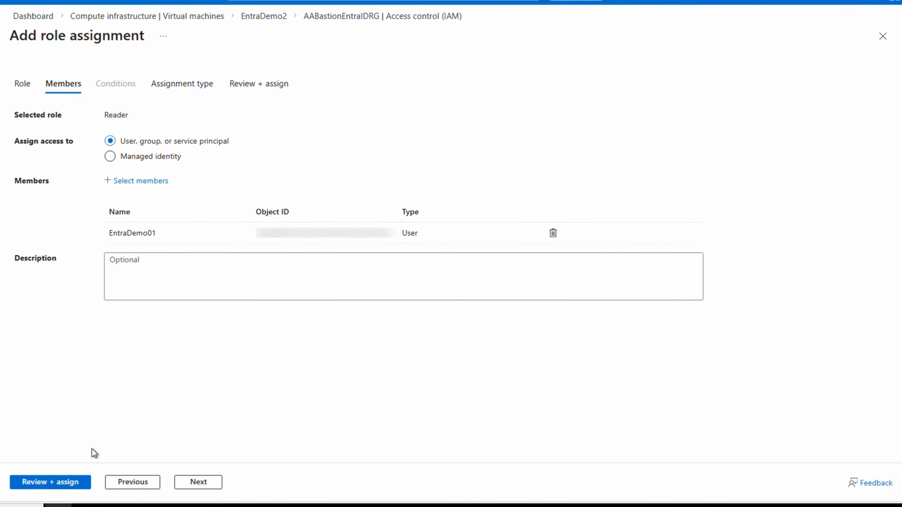
click(67, 483)
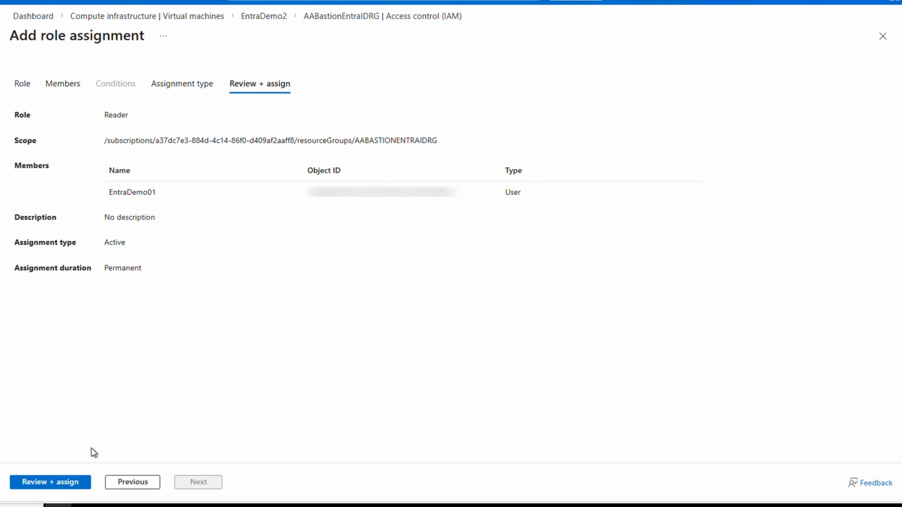
click(74, 484)
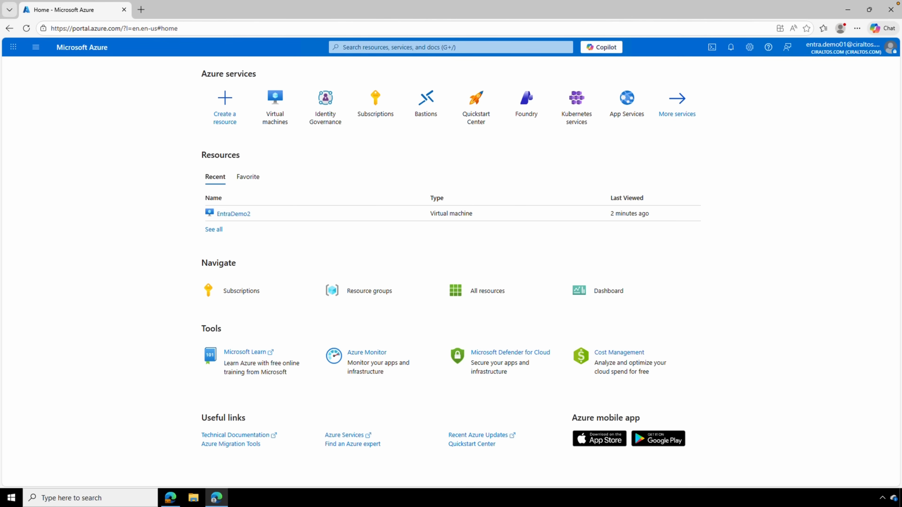
- In the demo user's Azure portal session, open the Bastion connection page of the EntraDemo01 virtual machine
click(279, 107)
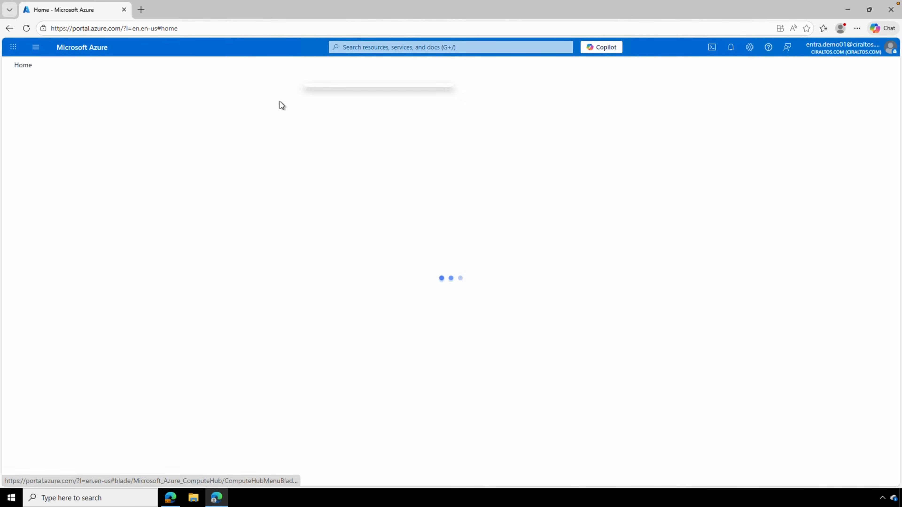
click(205, 199)
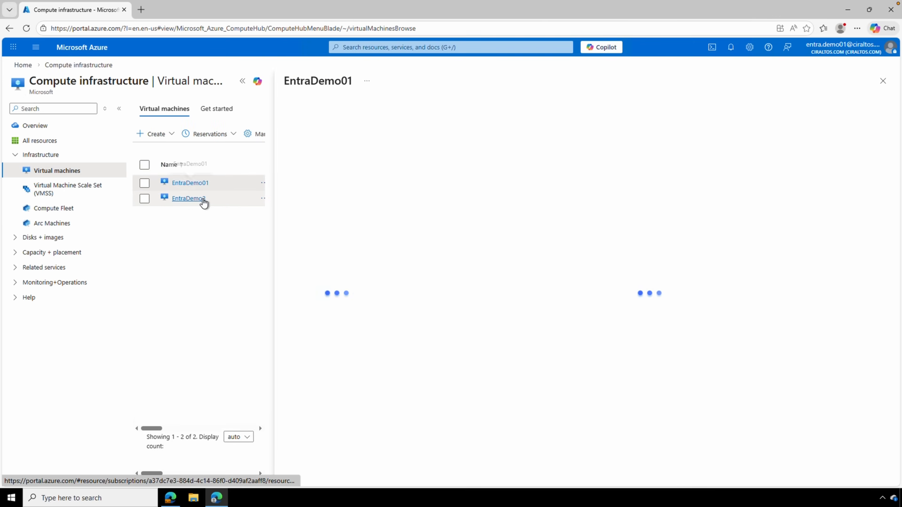
click(307, 231)
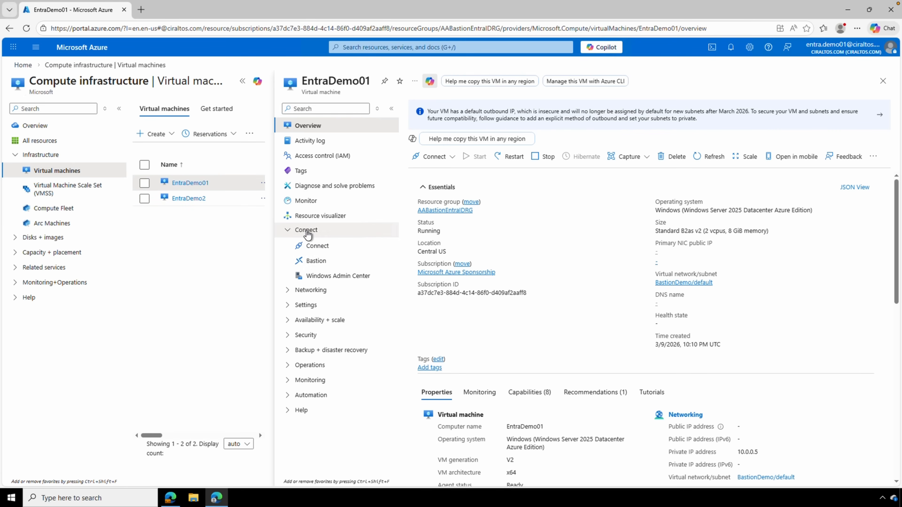
click(324, 264)
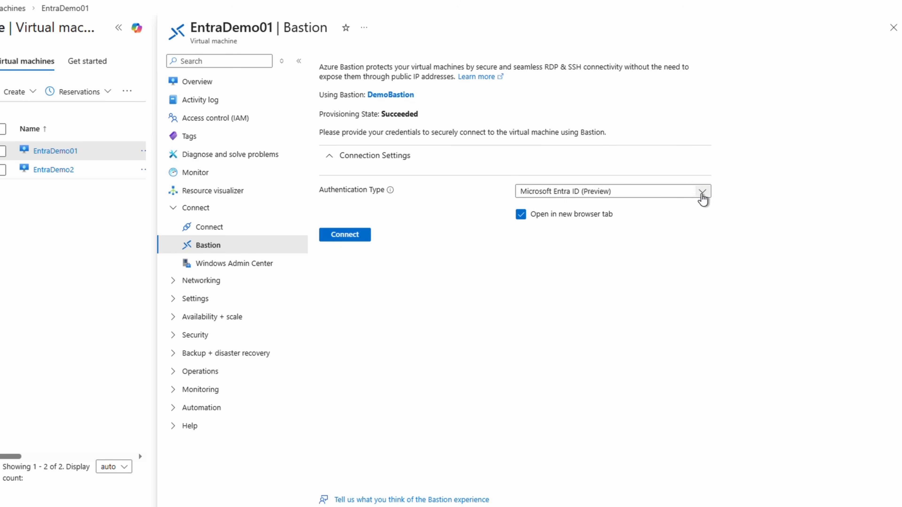
- Set the Bastion authentication type to Microsoft Entra ID (Preview) and try to connect to EntraDemo01 in a new browser tab
click(703, 194)
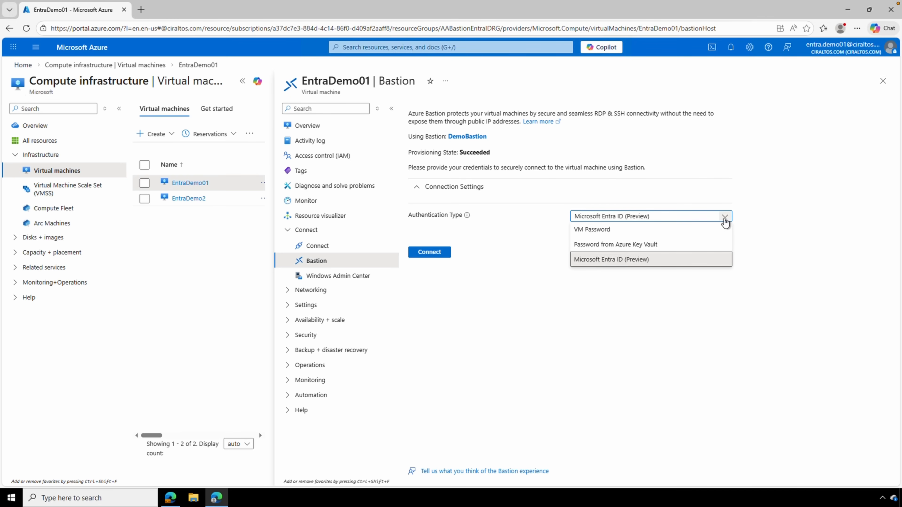
click(626, 260)
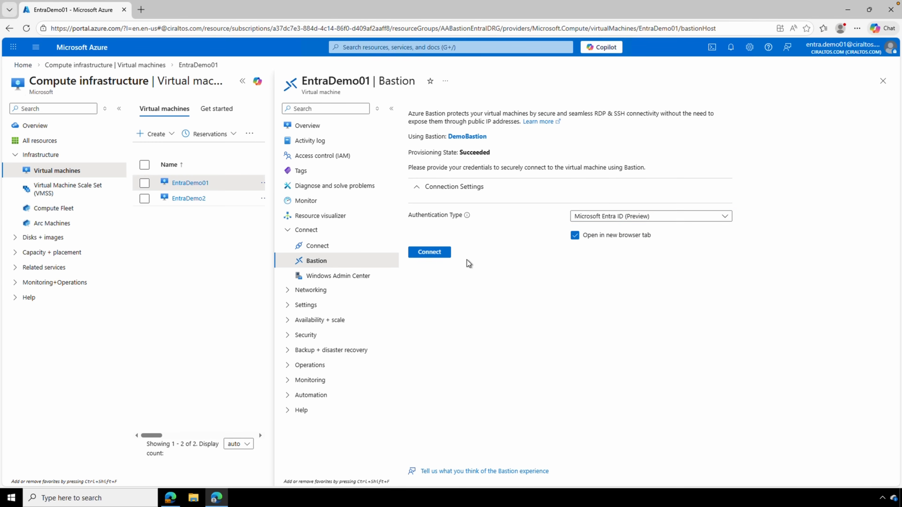
click(425, 252)
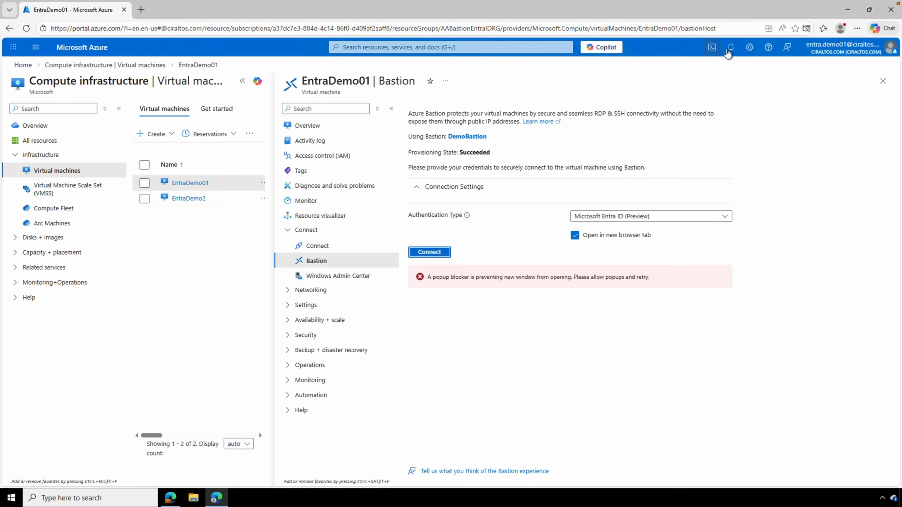
click(807, 28)
click(719, 83)
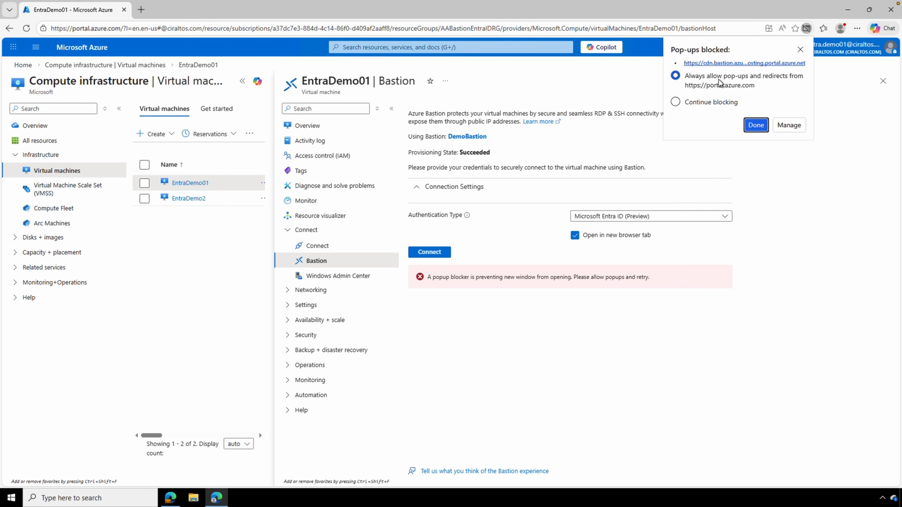
click(756, 125)
click(437, 254)
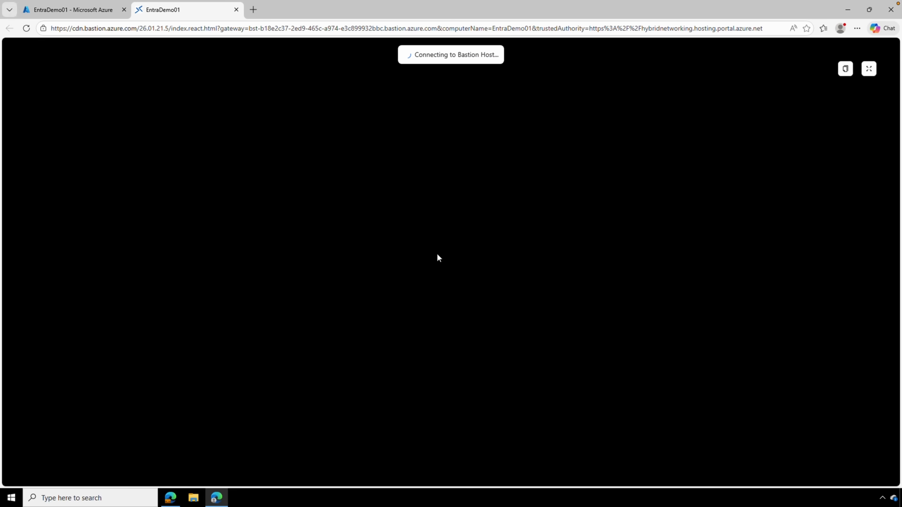
click(807, 28)
click(752, 83)
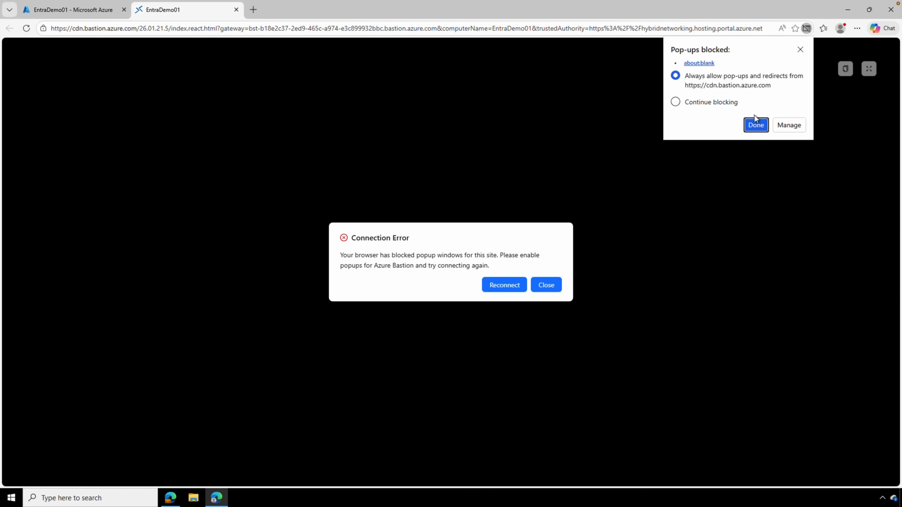
click(756, 124)
click(157, 99)
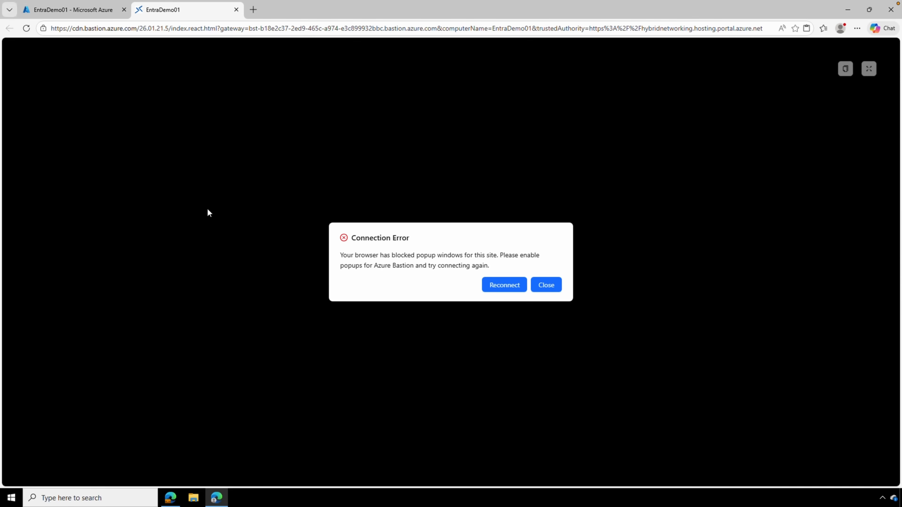
click(508, 290)
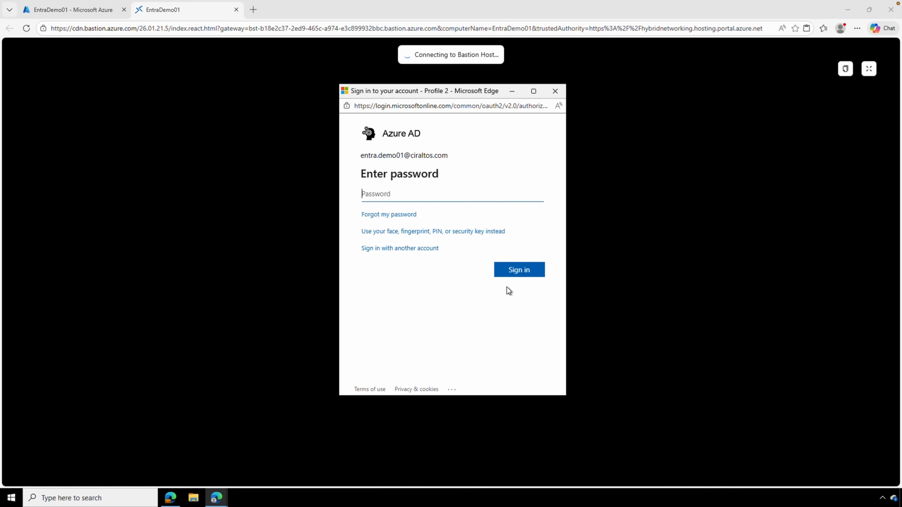
- Sign in with the account password and allow the remote desktop connection to EntraDemo01
text(••••••••••)
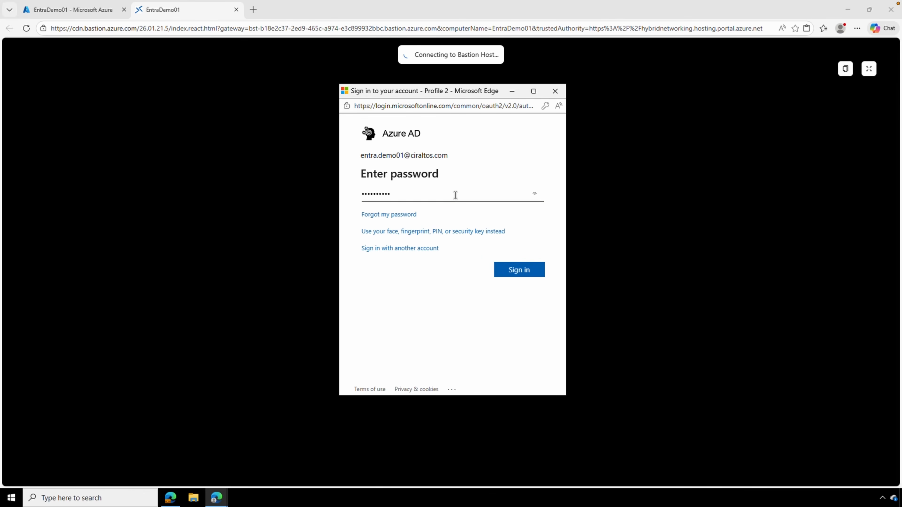
key(Return)
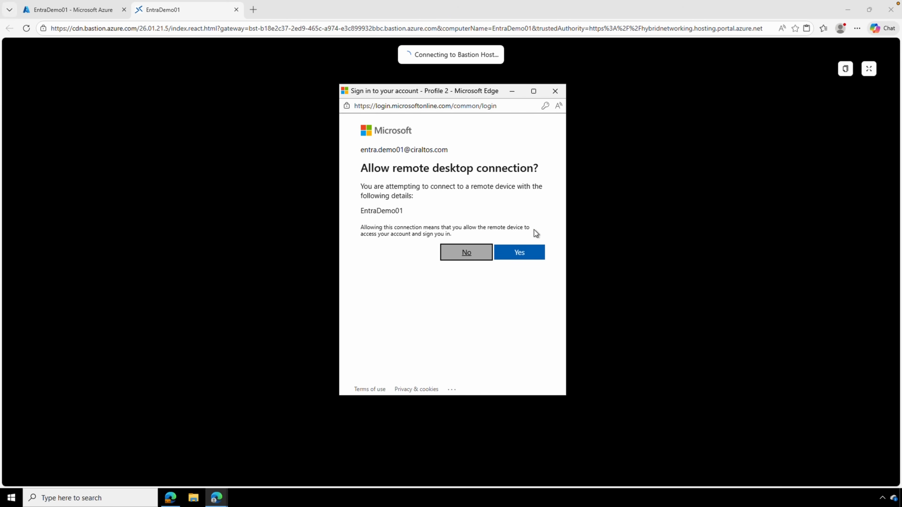
click(531, 253)
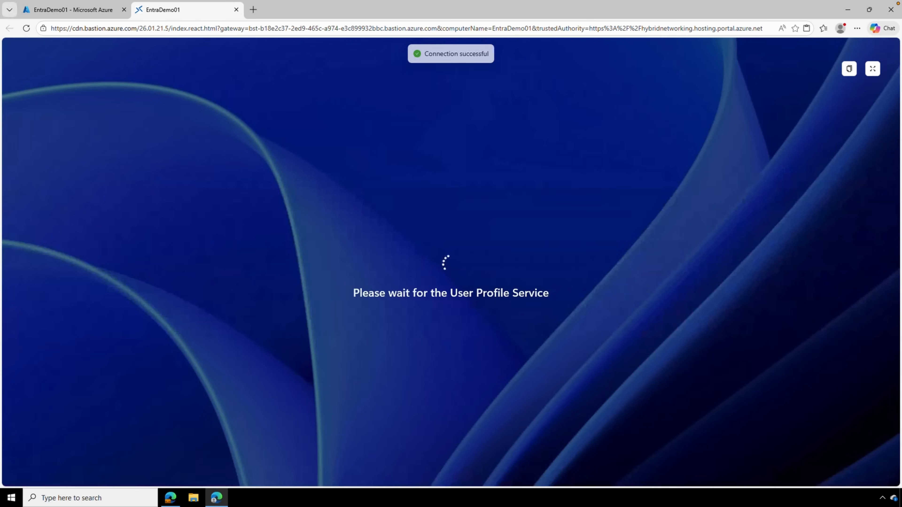